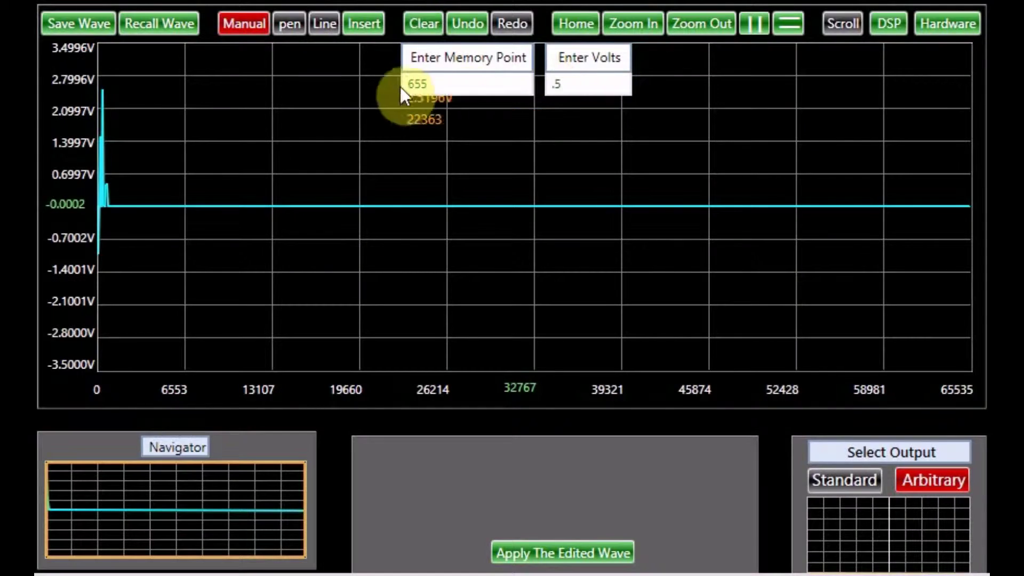
text(755)
Step: Set a manual voltage point, sketch a freehand curve, add two line segments, and insert a 2-cycle triangle
double_click(548, 85)
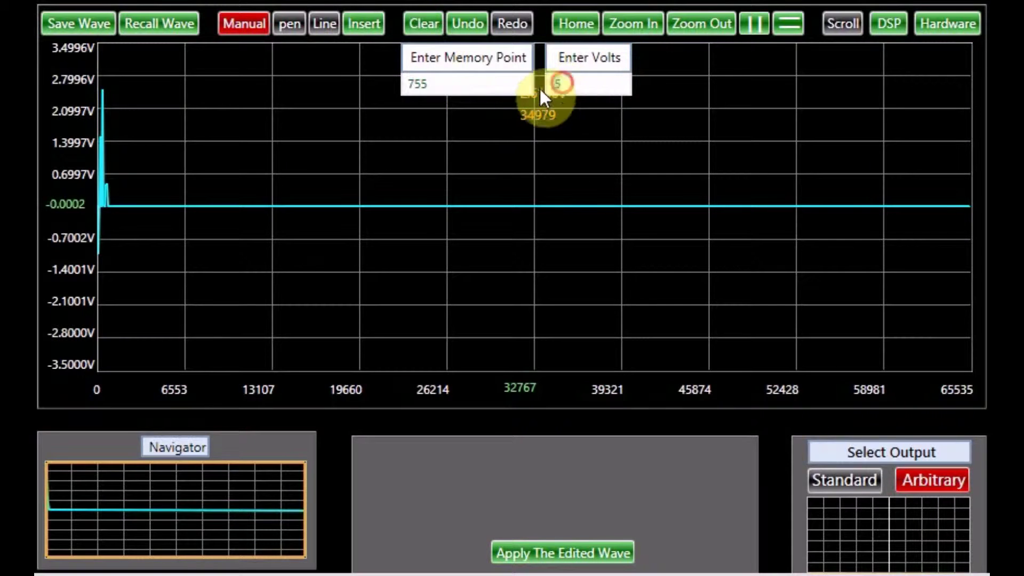
text(-2)
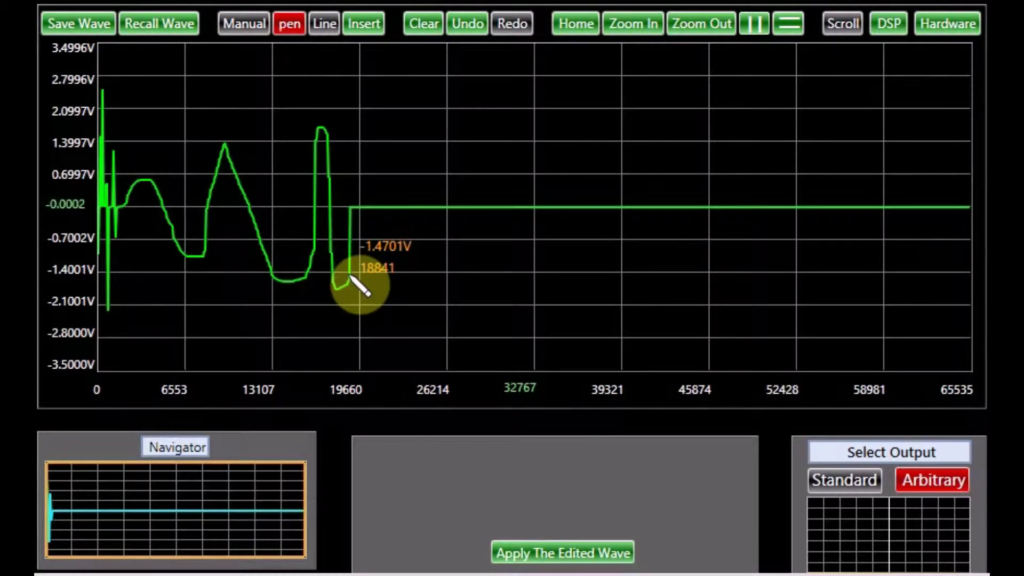
mouse_move(352, 276)
mouse_down()
mouse_move(366, 234)
mouse_move(407, 183)
mouse_move(425, 114)
mouse_move(457, 103)
mouse_up()
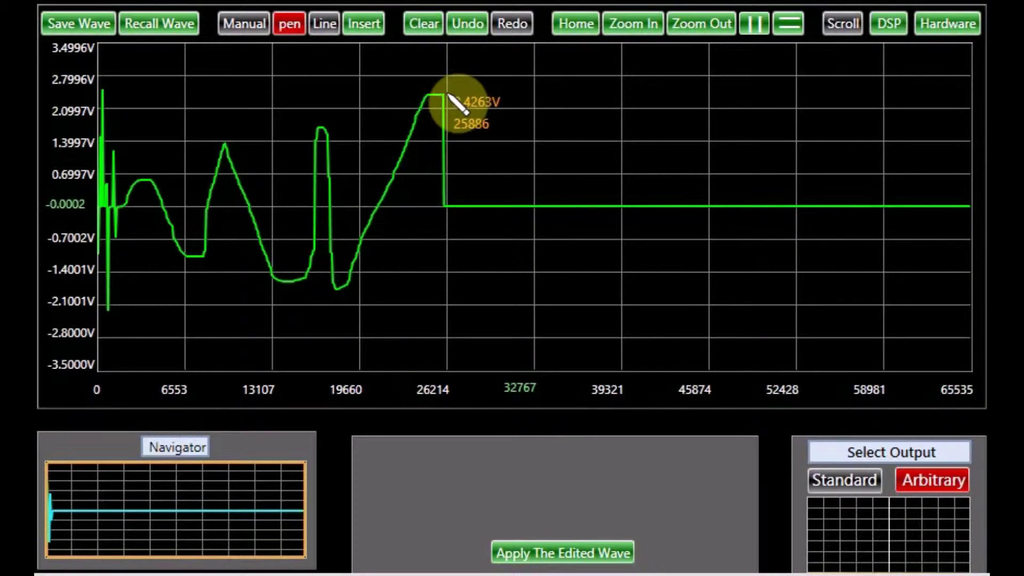
click(533, 157)
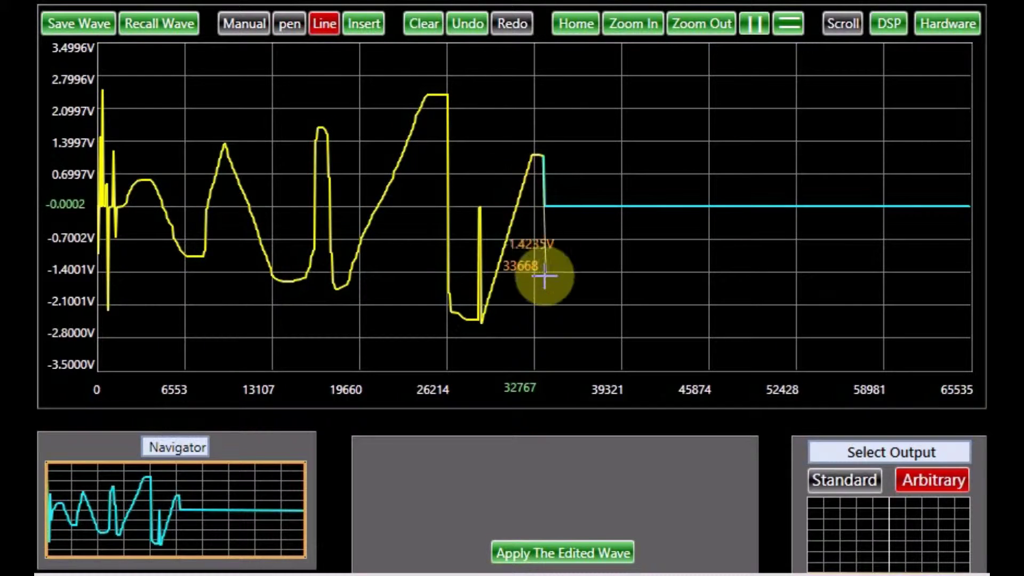
click(546, 312)
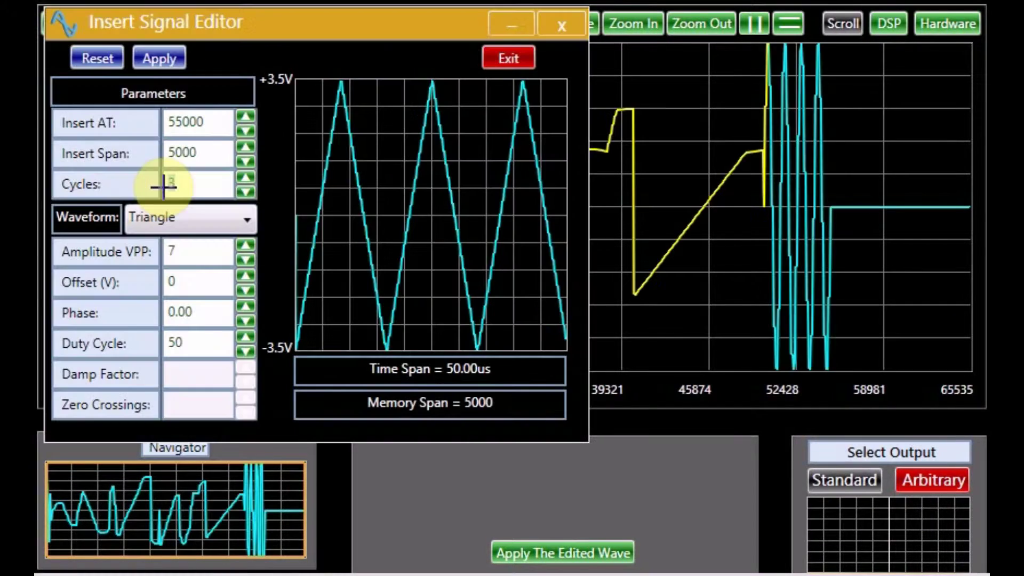
text(2)
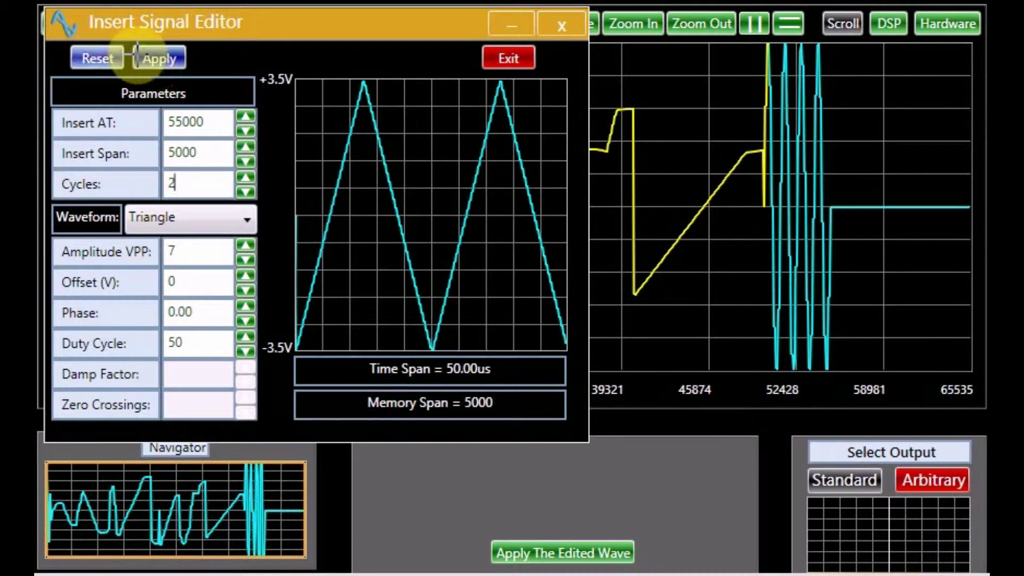
click(158, 58)
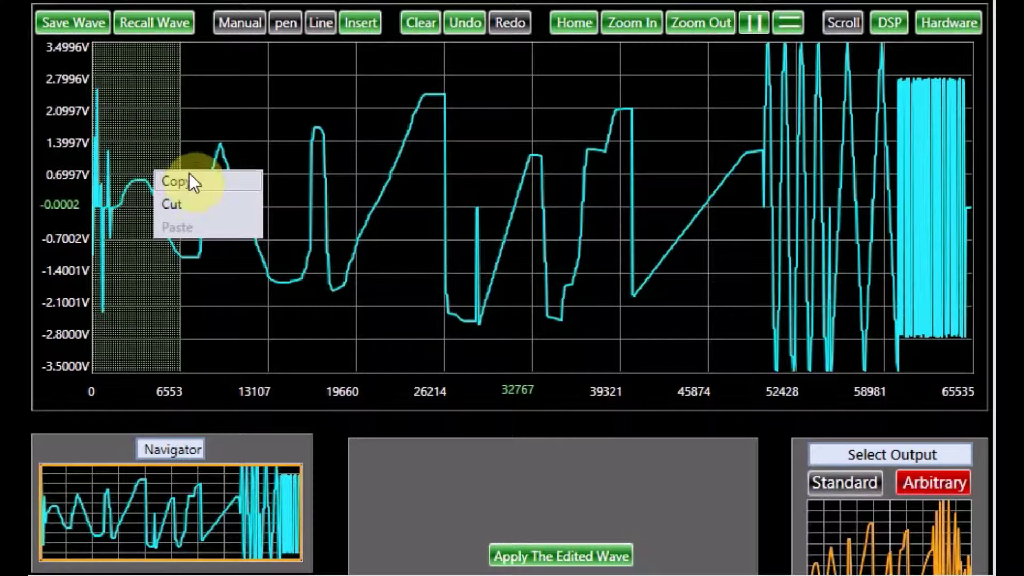
Step: Paste three copies of the opening spike pattern along the waveform, the last near point 19087
click(185, 179)
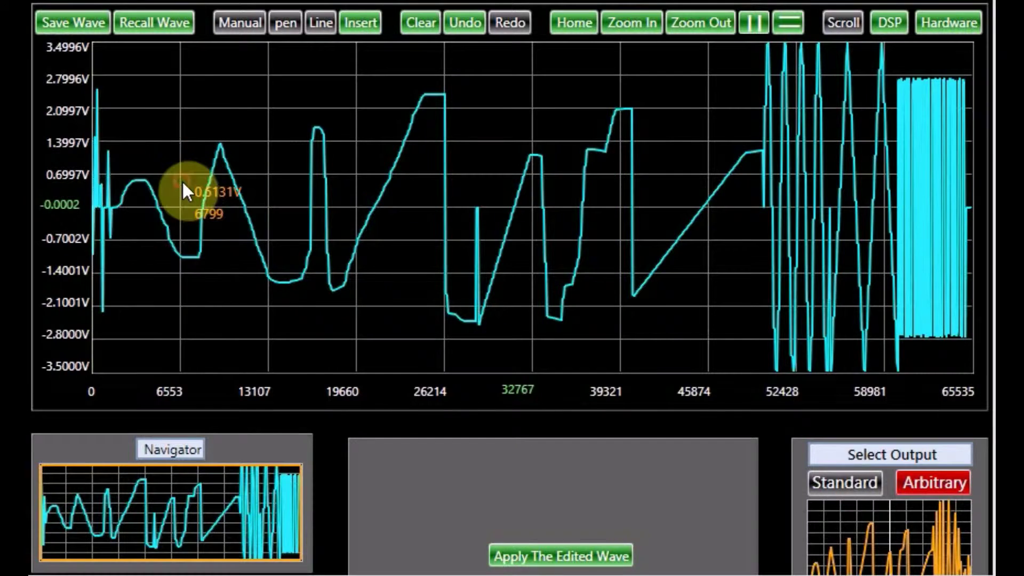
right_click(181, 197)
click(202, 282)
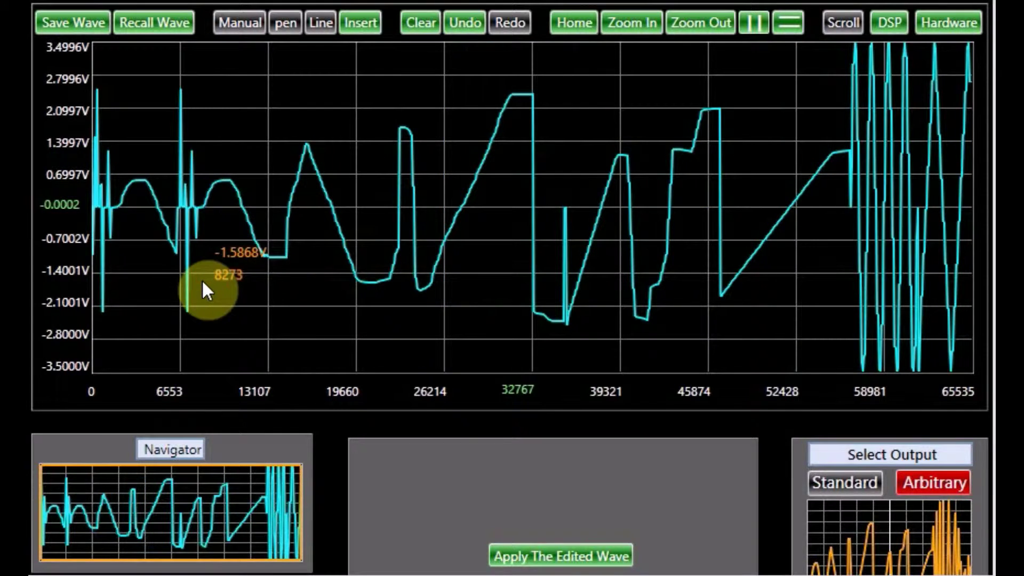
right_click(264, 230)
click(288, 309)
key(Return)
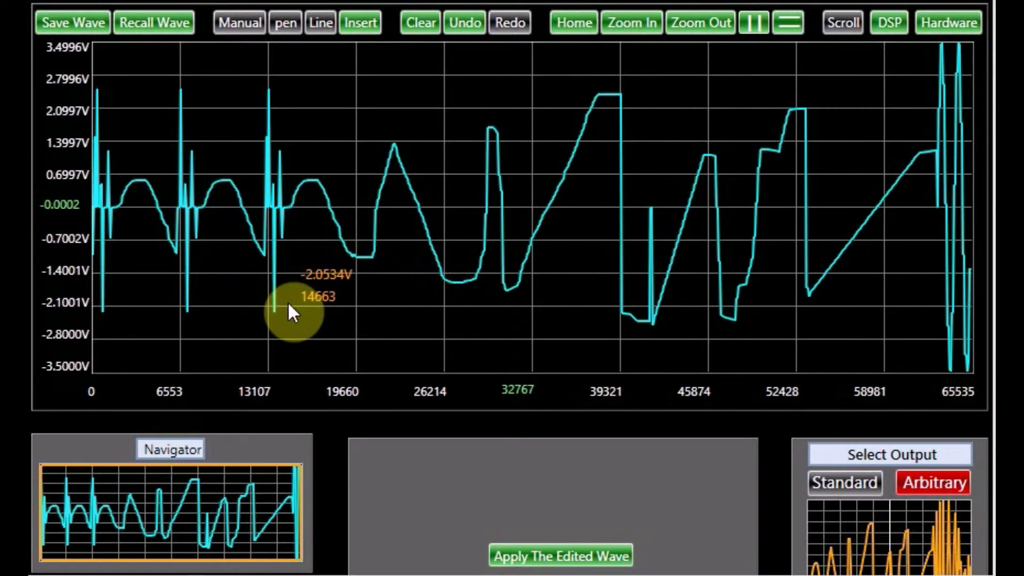
right_click(347, 227)
click(373, 308)
key(Return)
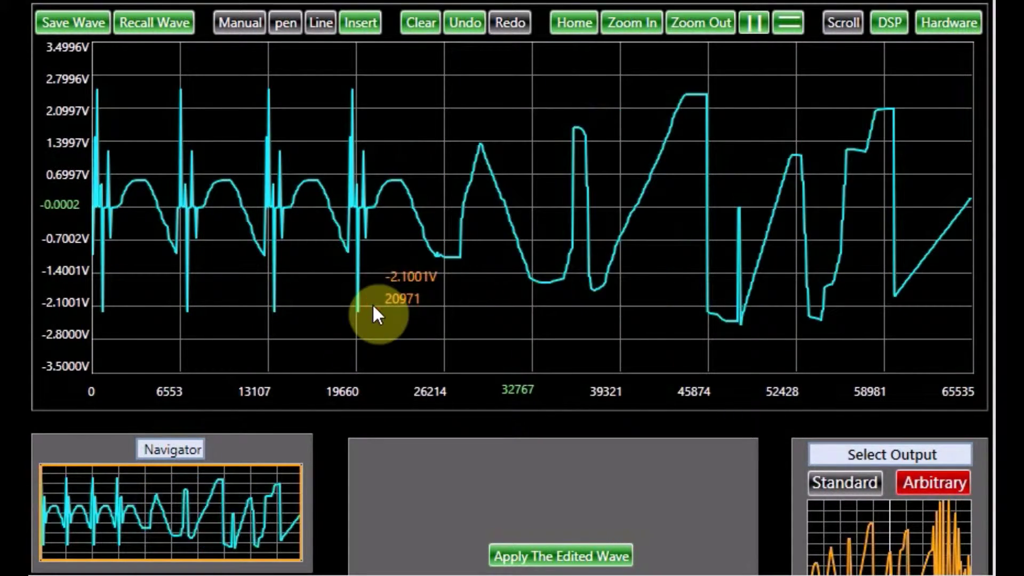
Step: Cut the waveform from about 45874 to the end, then paste the segment near 26214
drag(709, 296, 968, 232)
right_click(868, 224)
click(908, 286)
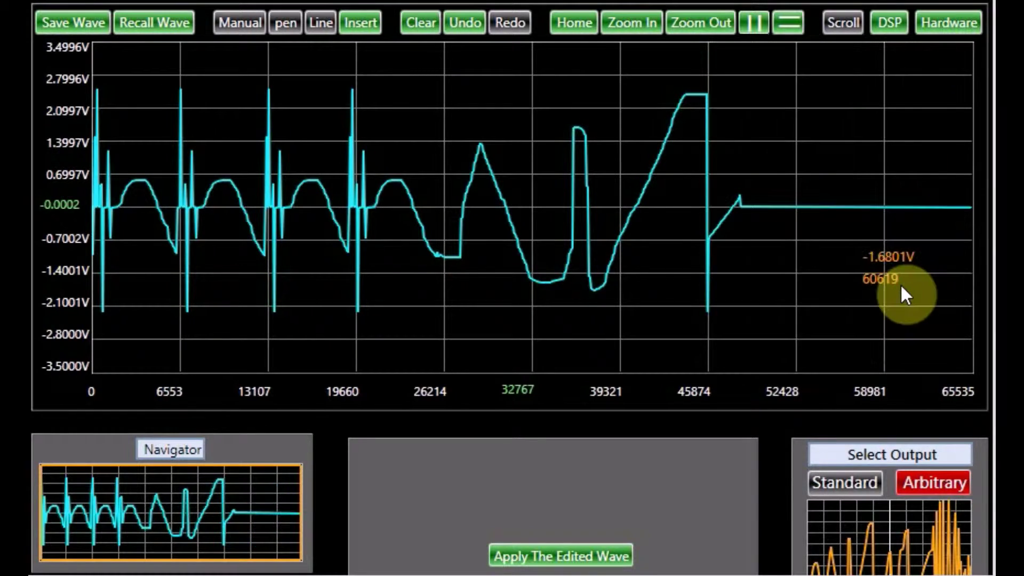
right_click(441, 255)
click(471, 306)
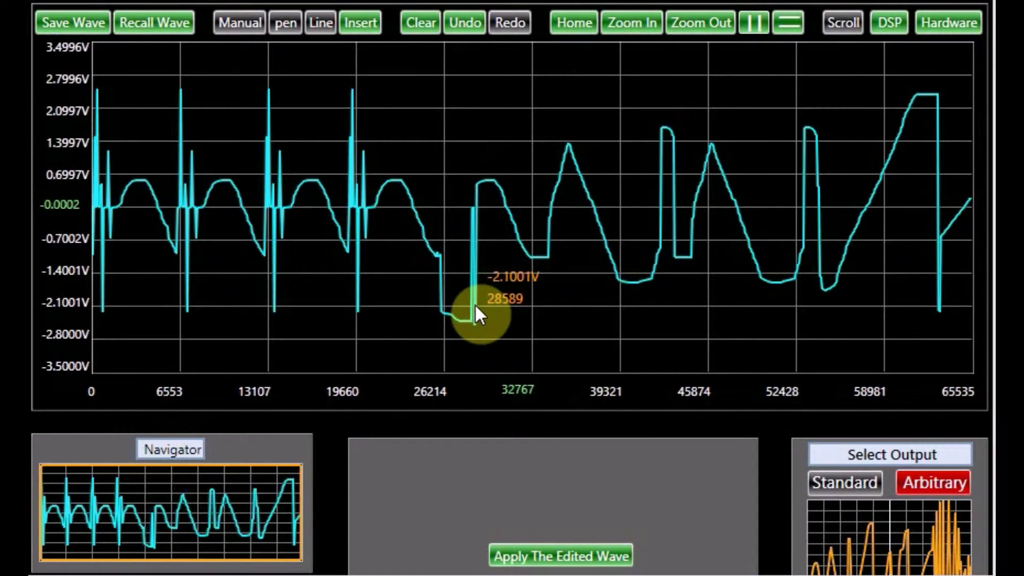
click(307, 263)
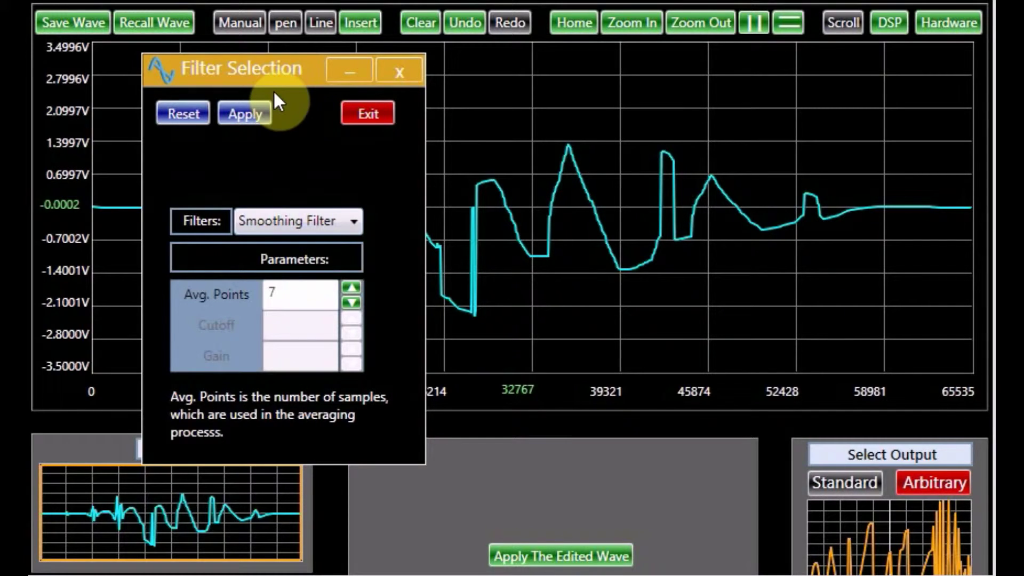
Step: Apply the 7-point smoothing filter and preview the multiplied waveform result
click(251, 116)
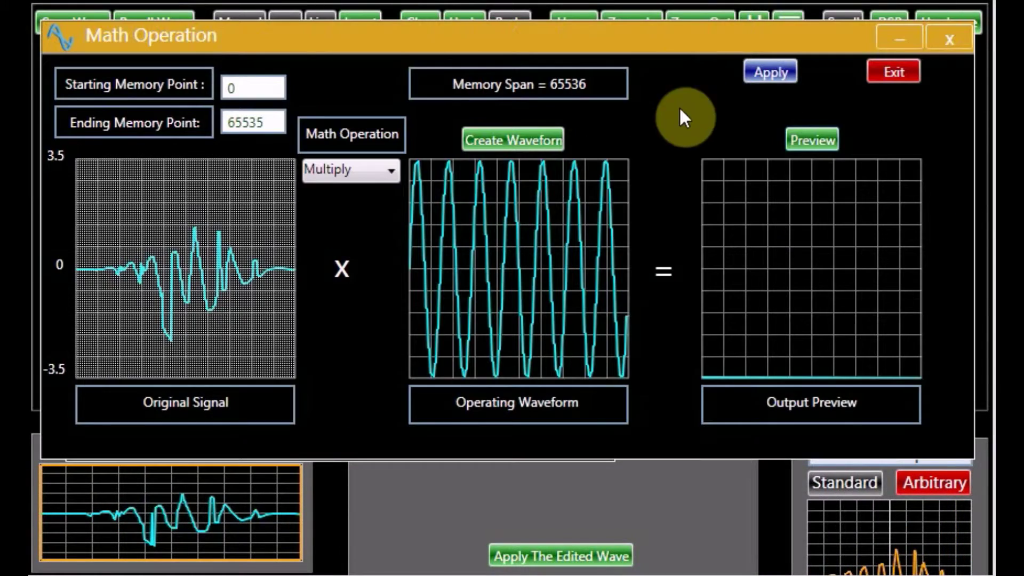
click(804, 142)
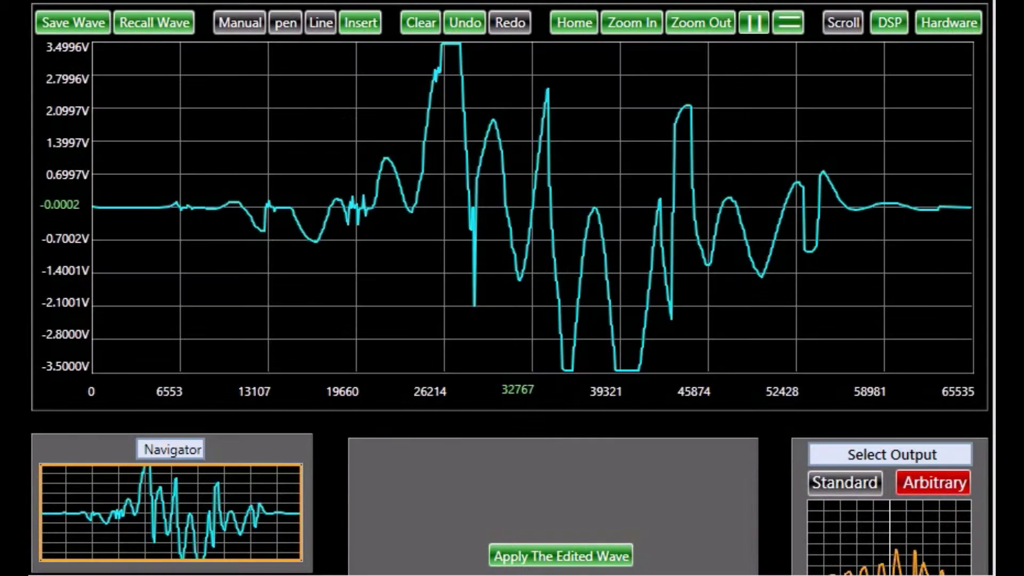